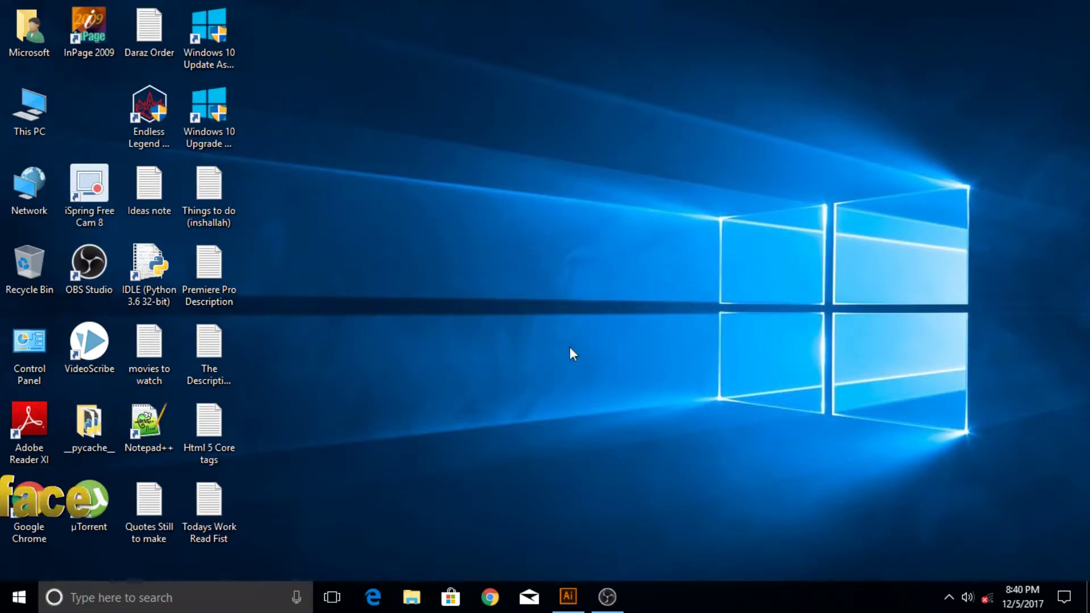
Bring the game-controllers sketch 72733-ODXD1B-217.ai to the front and choose the Selection tool.
{"action": "left_click", "coordinate": [583, 593]}
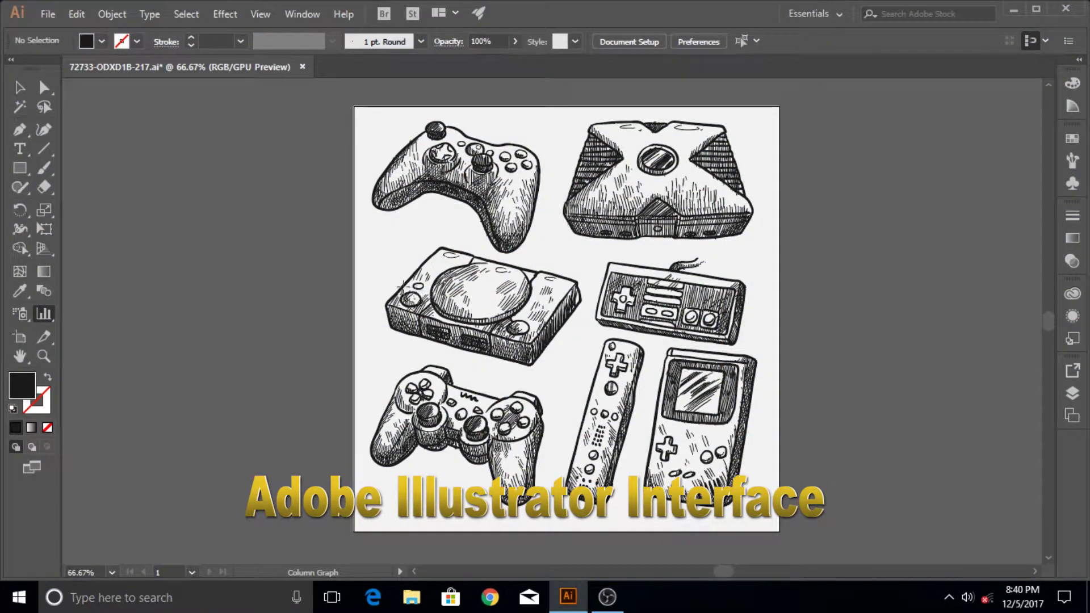
{"action": "left_click", "coordinate": [20, 87]}
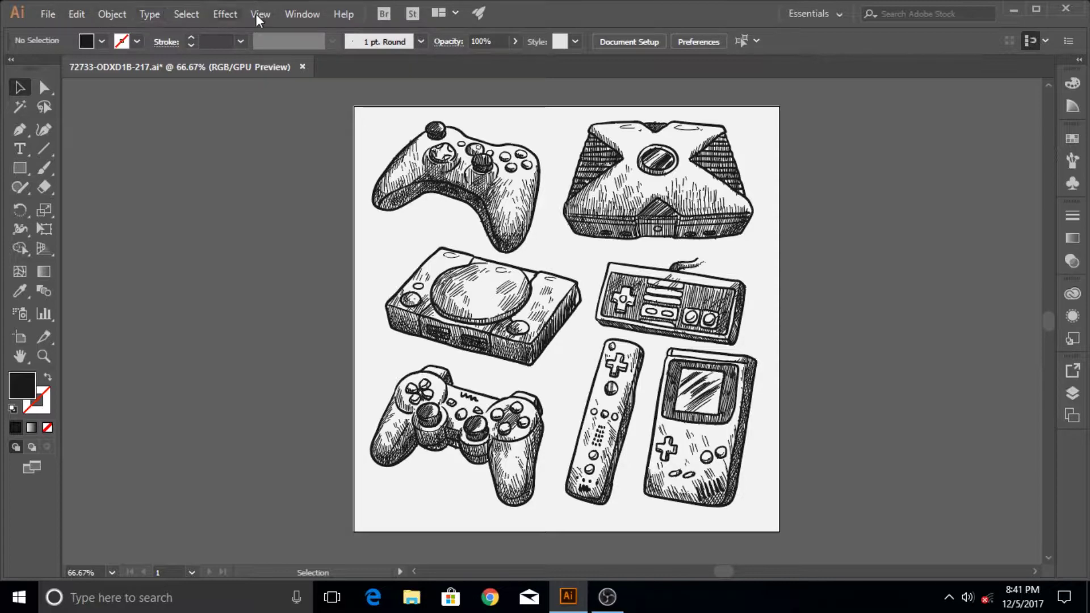
{"action": "left_click", "coordinate": [45, 16]}
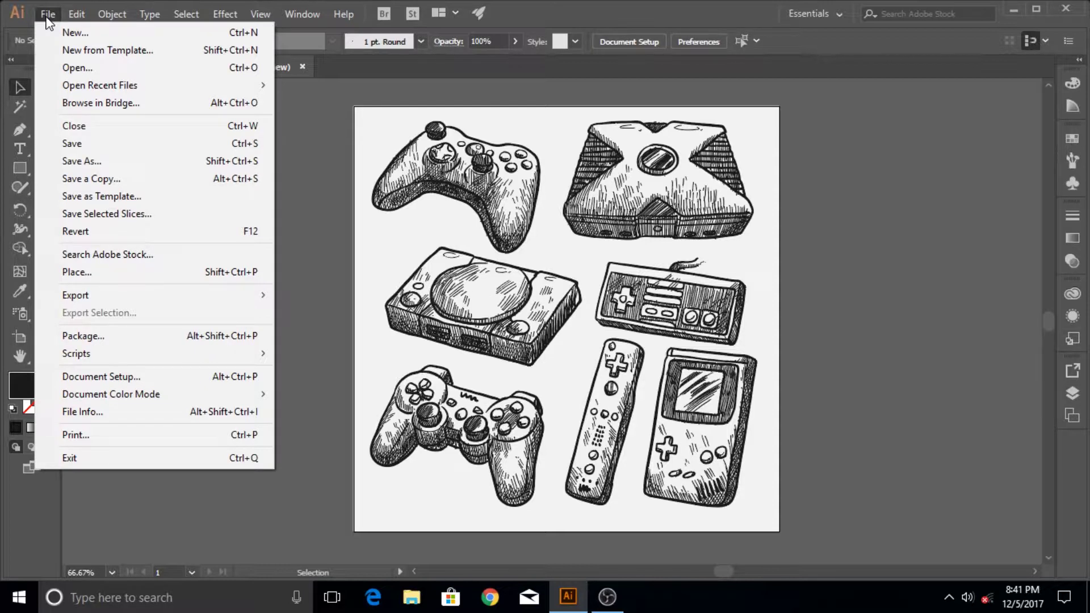
{"action": "left_click", "coordinate": [46, 15]}
{"action": "left_click", "coordinate": [46, 16]}
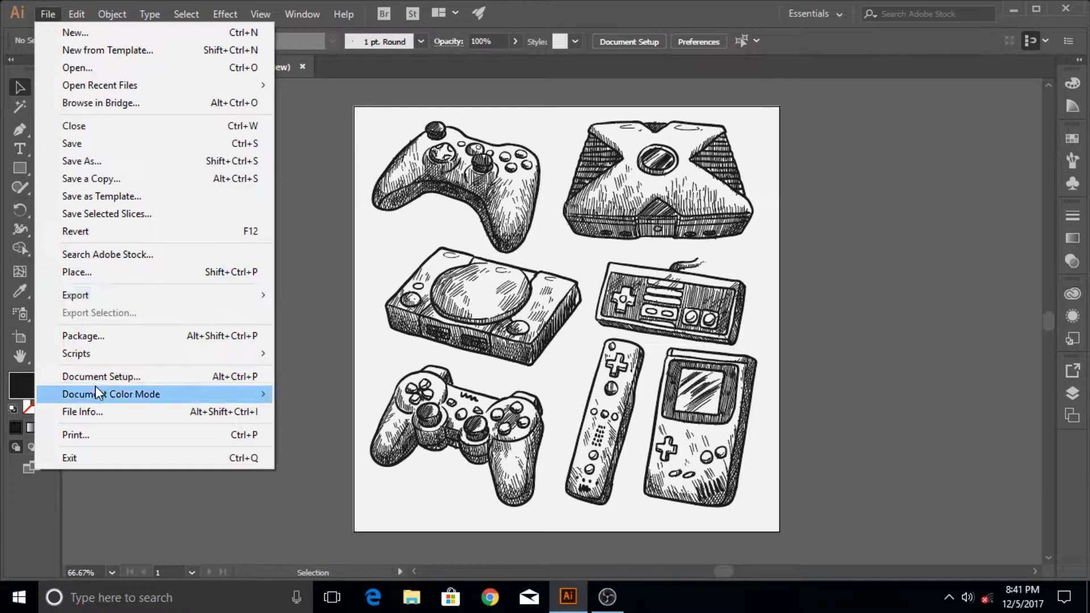
{"action": "mouse_move", "coordinate": [72, 17]}
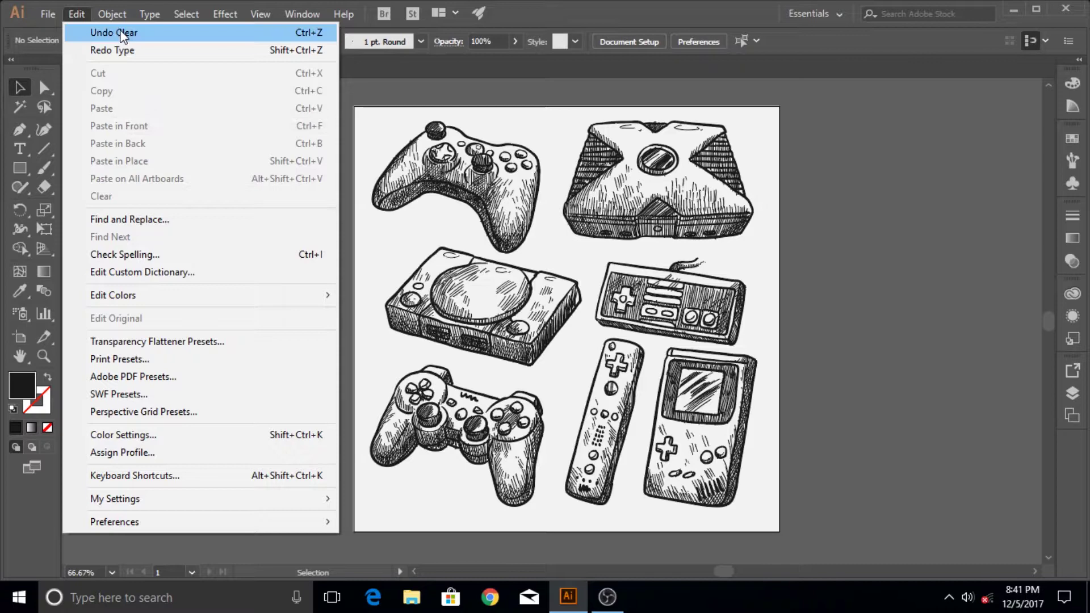
{"action": "mouse_move", "coordinate": [114, 16]}
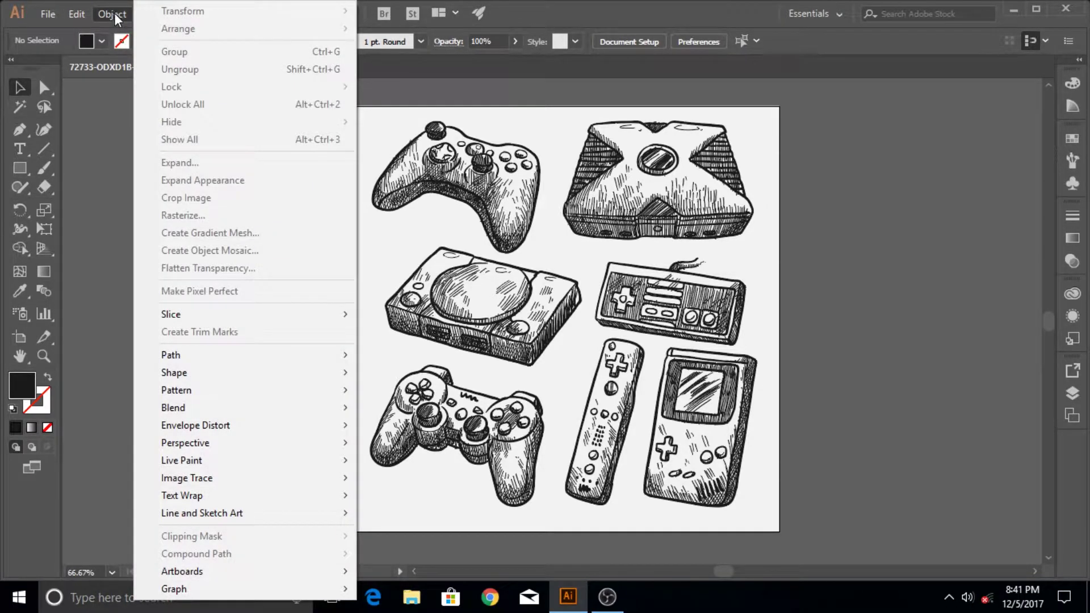
{"action": "left_click", "coordinate": [100, 93]}
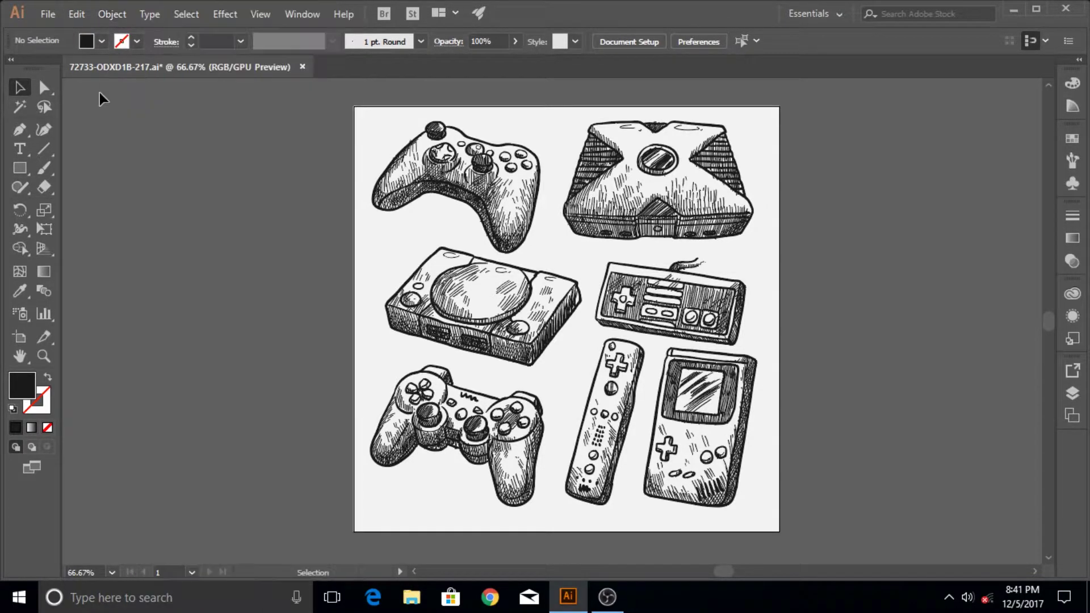
{"action": "left_click", "coordinate": [150, 15]}
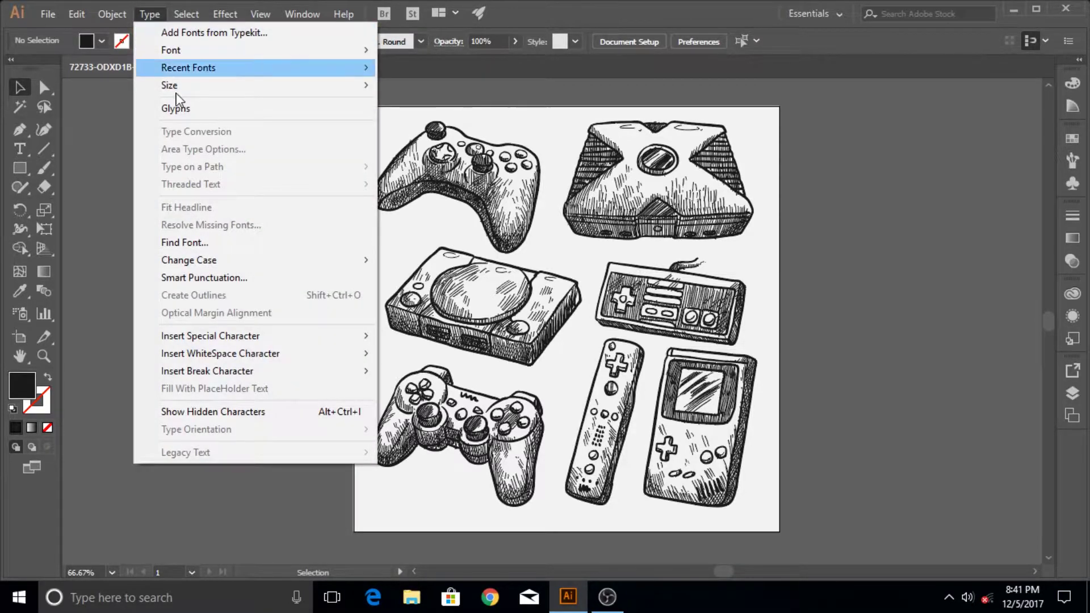
{"action": "left_click", "coordinate": [90, 151]}
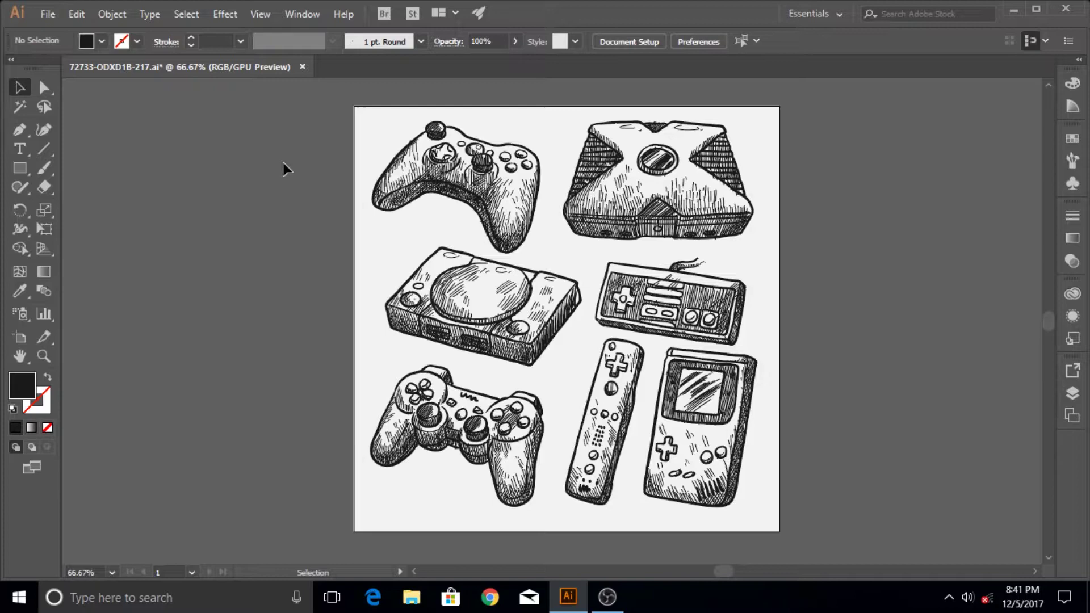
{"action": "left_click", "coordinate": [294, 11]}
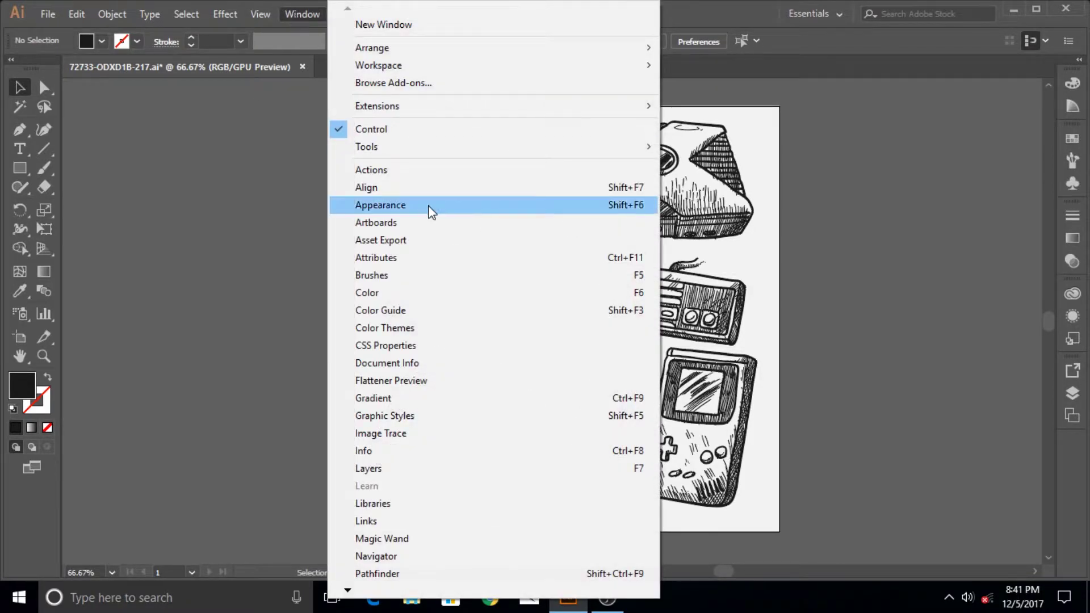
{"action": "left_click", "coordinate": [246, 205]}
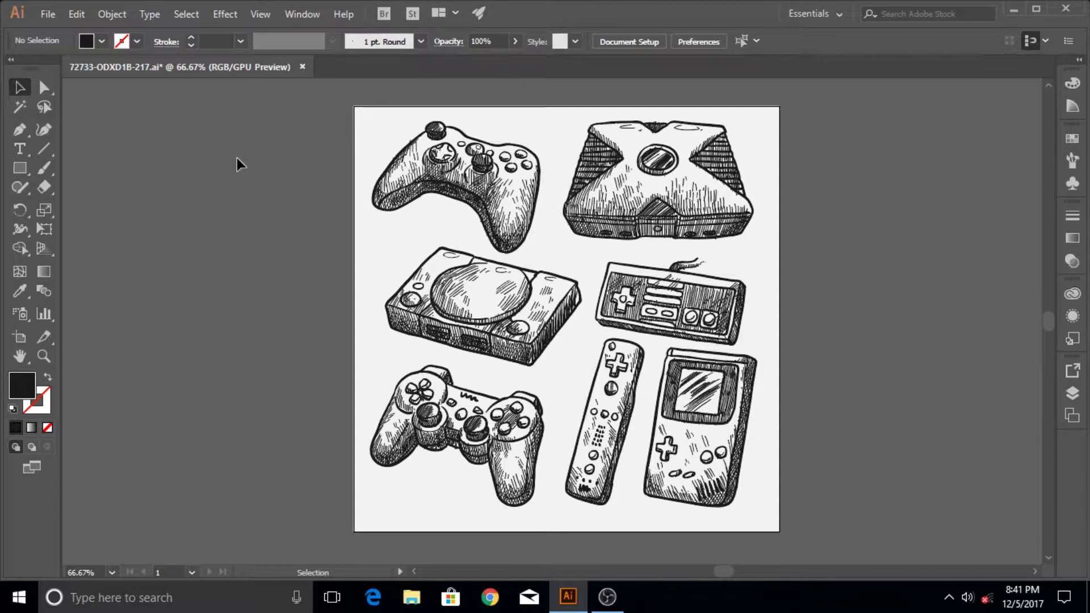
{"action": "left_click", "coordinate": [479, 19]}
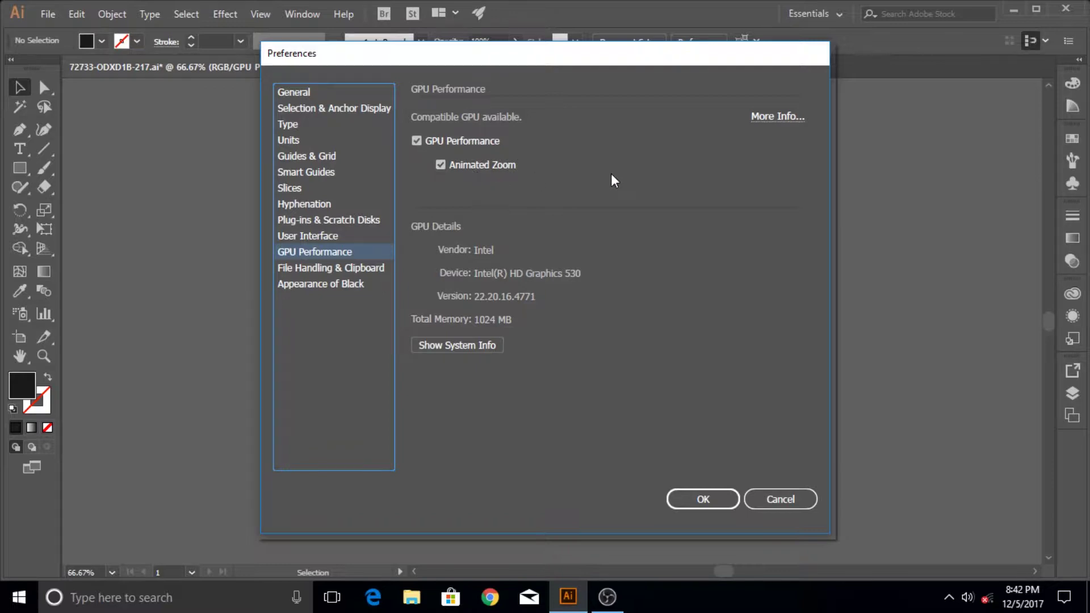
{"action": "left_click", "coordinate": [782, 500]}
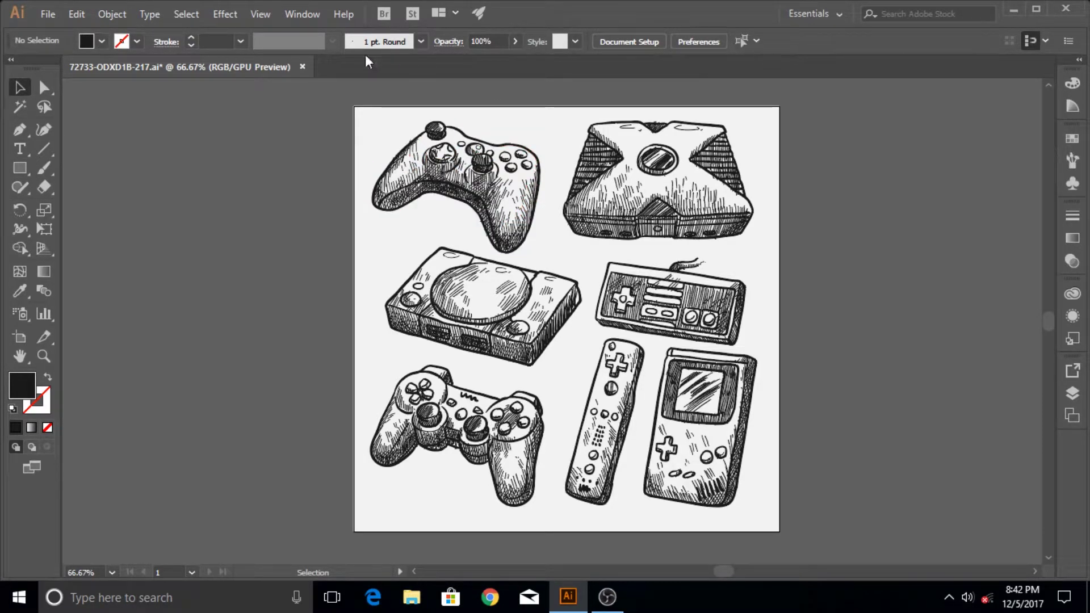
Give the top-left game controller a linear gradient fill, then deselect it.
{"action": "left_click", "coordinate": [410, 164]}
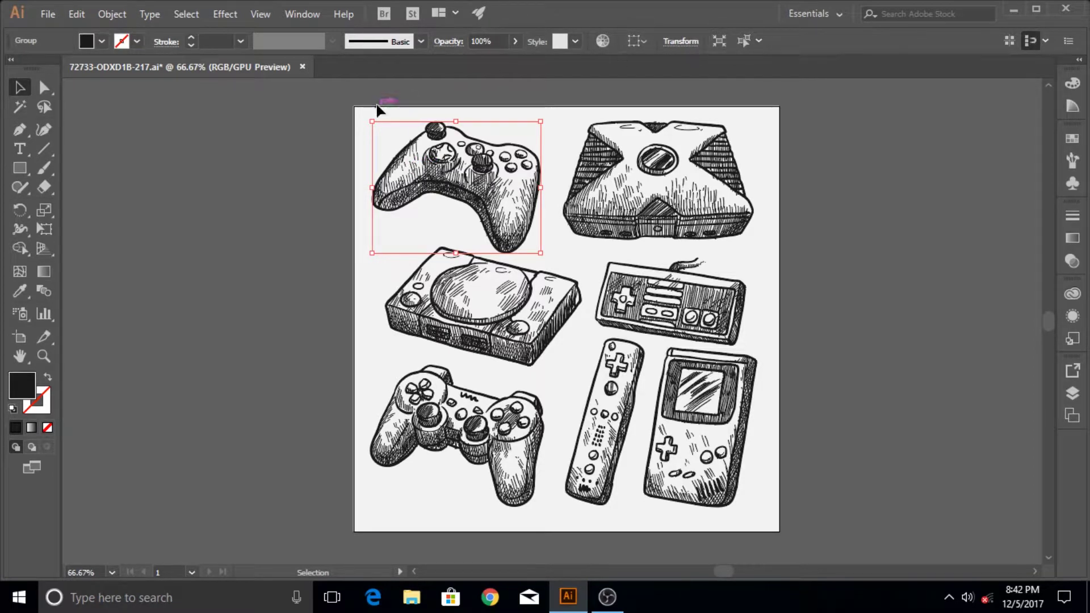
{"action": "left_click", "coordinate": [29, 427]}
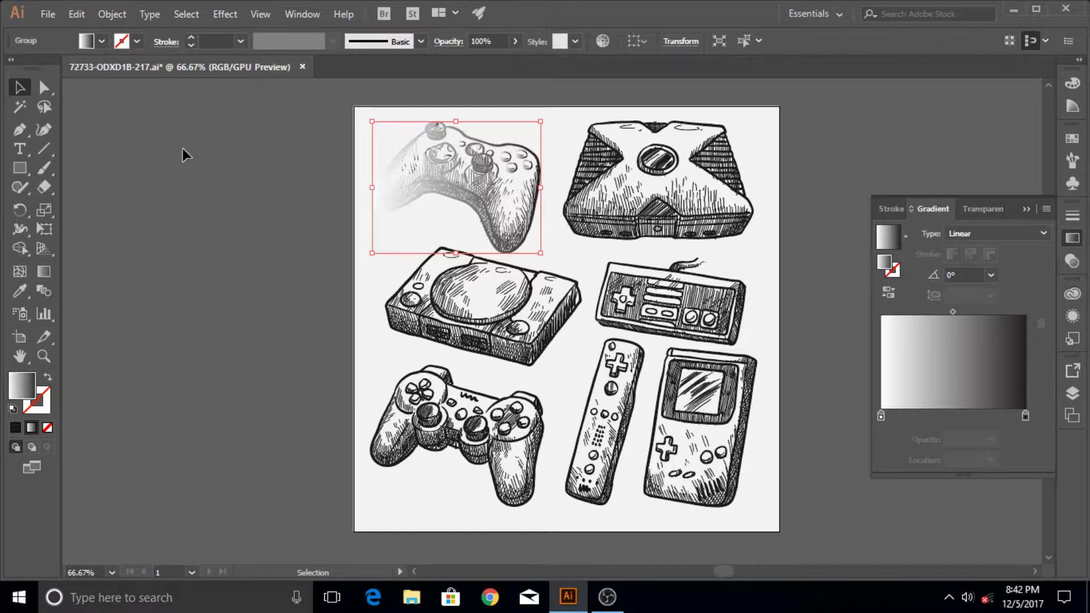
{"action": "left_click", "coordinate": [218, 159]}
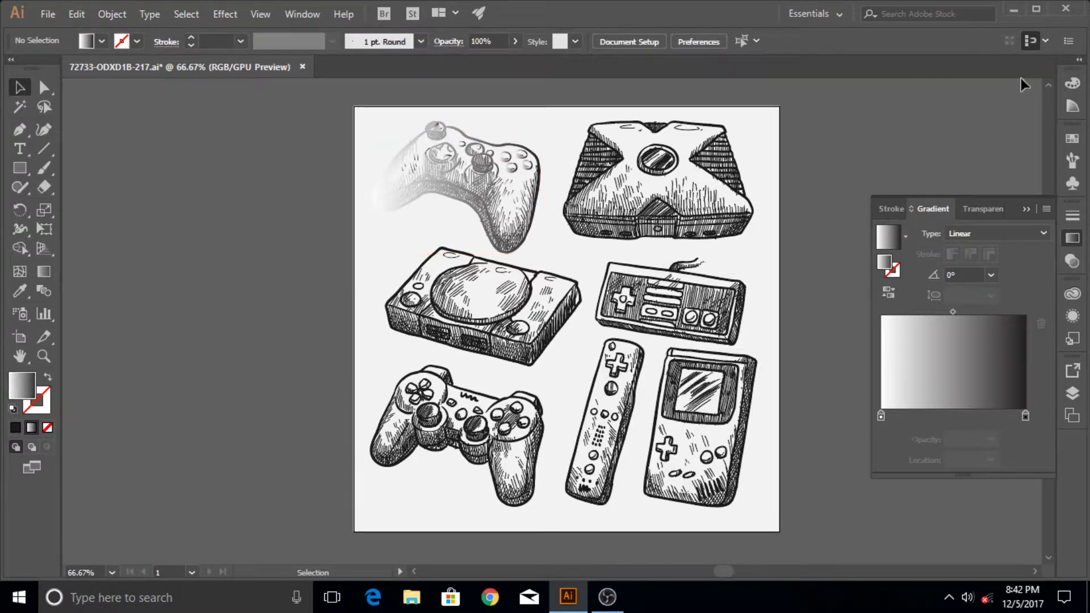
Set the fill to bright green 68E700, try the Curvature, Type and Rotate tools, then collapse the Color panel.
{"action": "left_click", "coordinate": [1069, 86]}
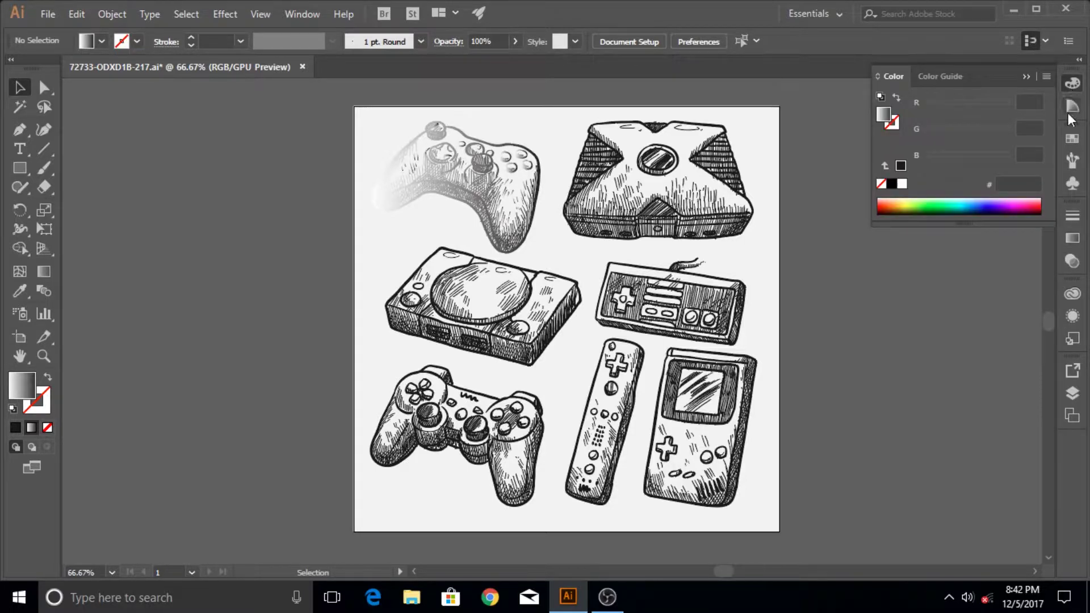
{"action": "left_click", "coordinate": [922, 203]}
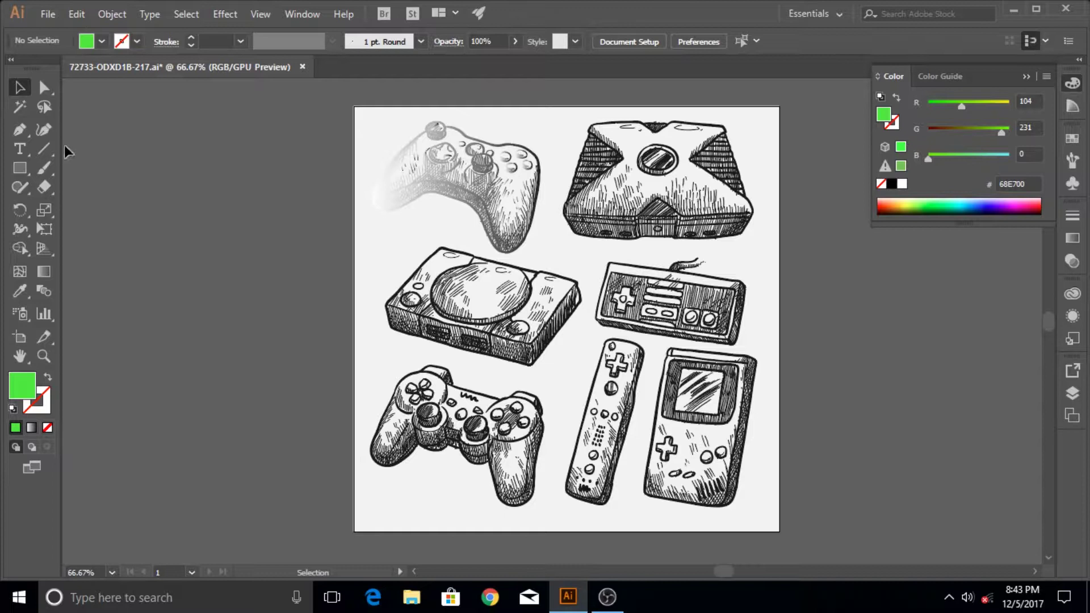
{"action": "left_click", "coordinate": [45, 130]}
{"action": "left_click", "coordinate": [16, 151]}
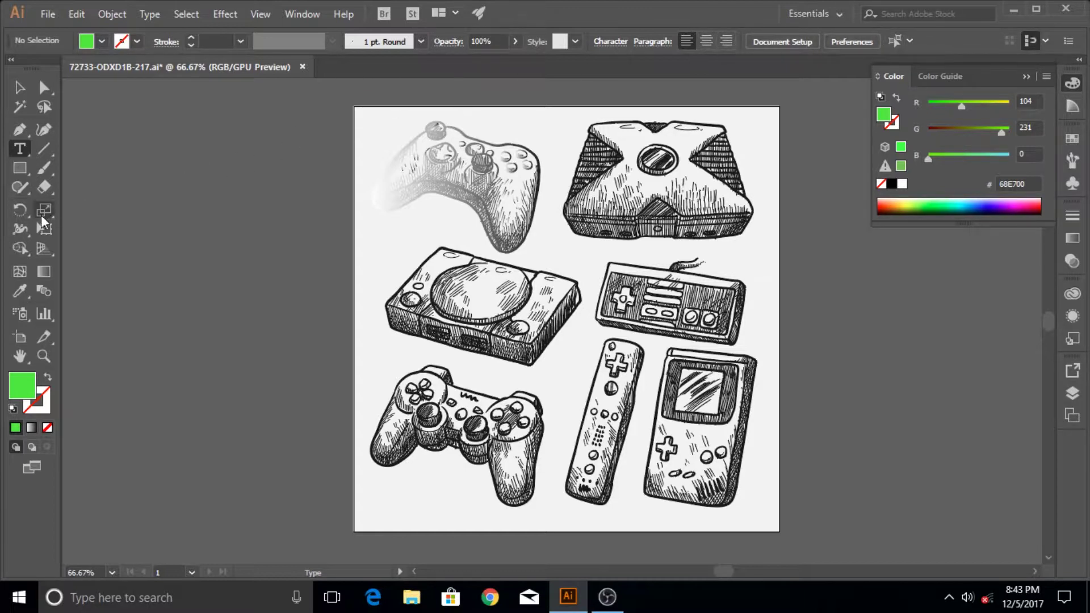
{"action": "left_click", "coordinate": [26, 213]}
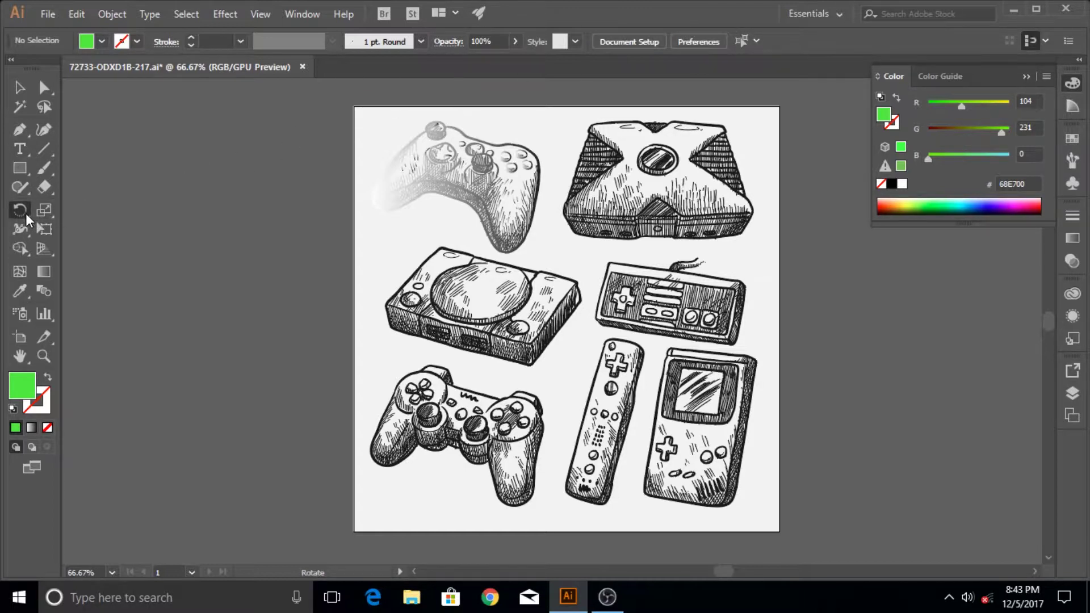
{"action": "left_click", "coordinate": [23, 89]}
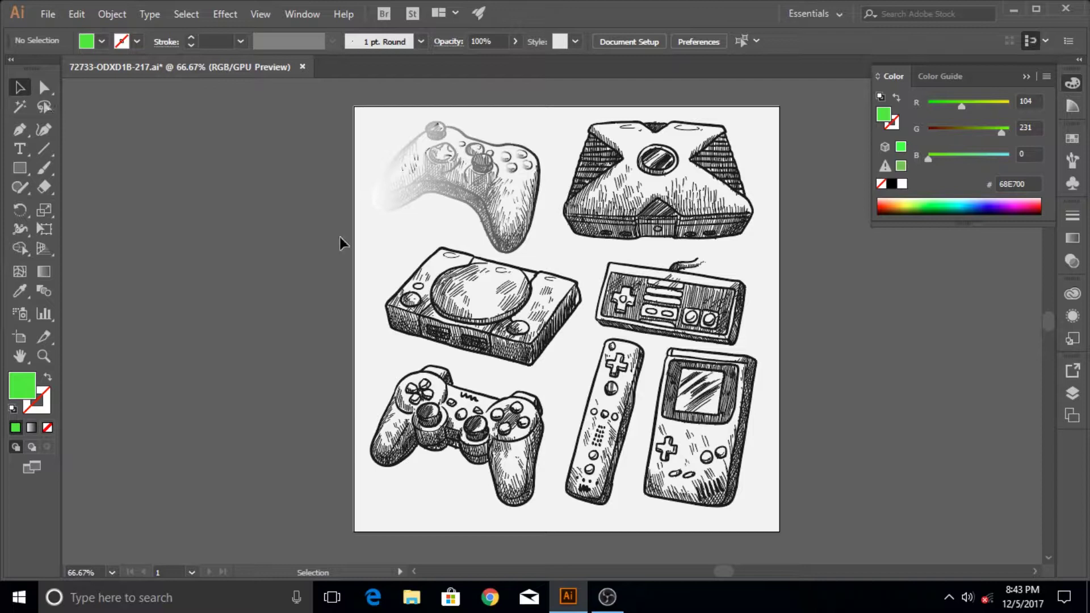
{"action": "left_click", "coordinate": [1025, 77]}
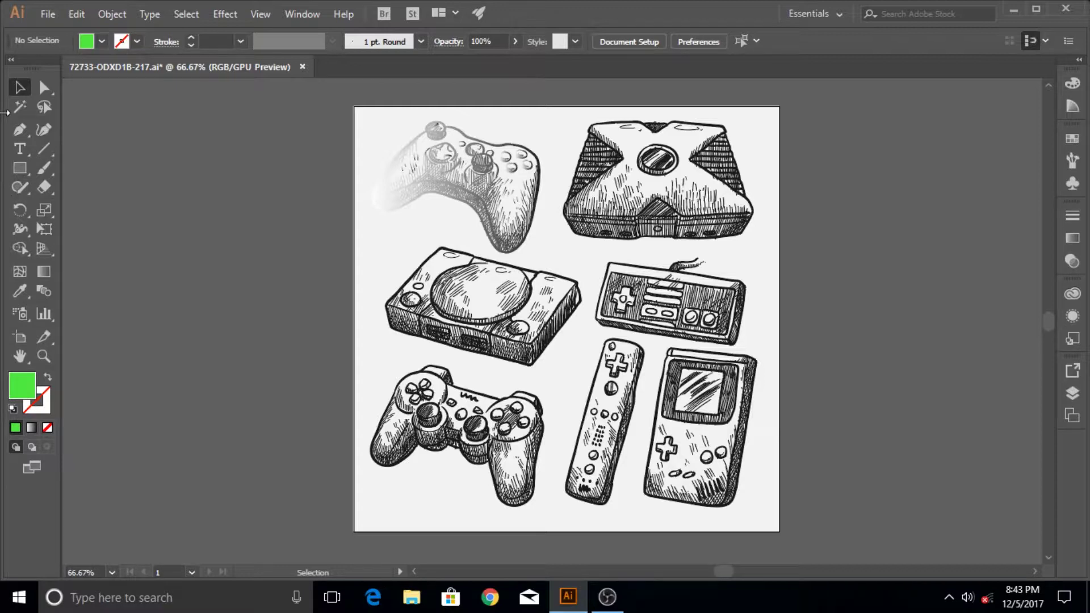
Toggle the Tools panel to one column and back to two, then show the Pen tool flyout.
{"action": "left_click", "coordinate": [10, 61]}
{"action": "left_click", "coordinate": [11, 60]}
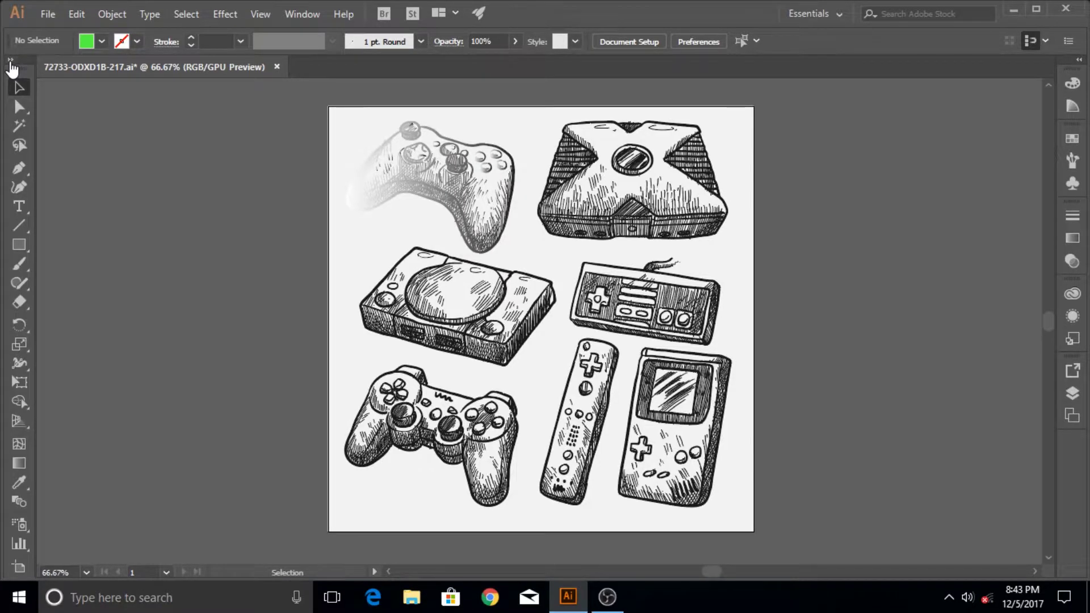
{"action": "left_click", "coordinate": [11, 60]}
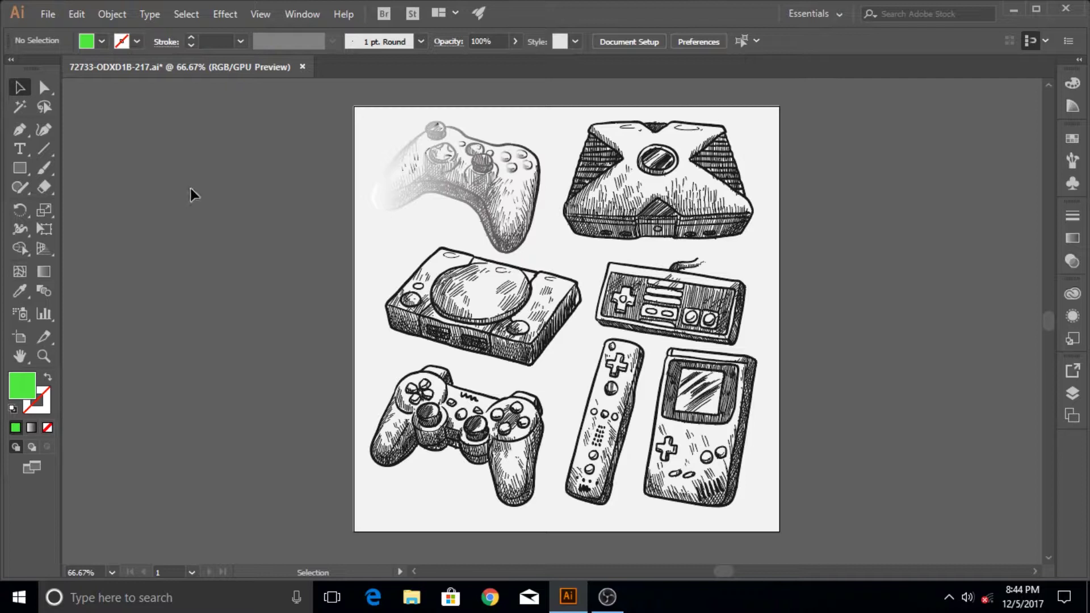
{"action": "left_click", "coordinate": [29, 137]}
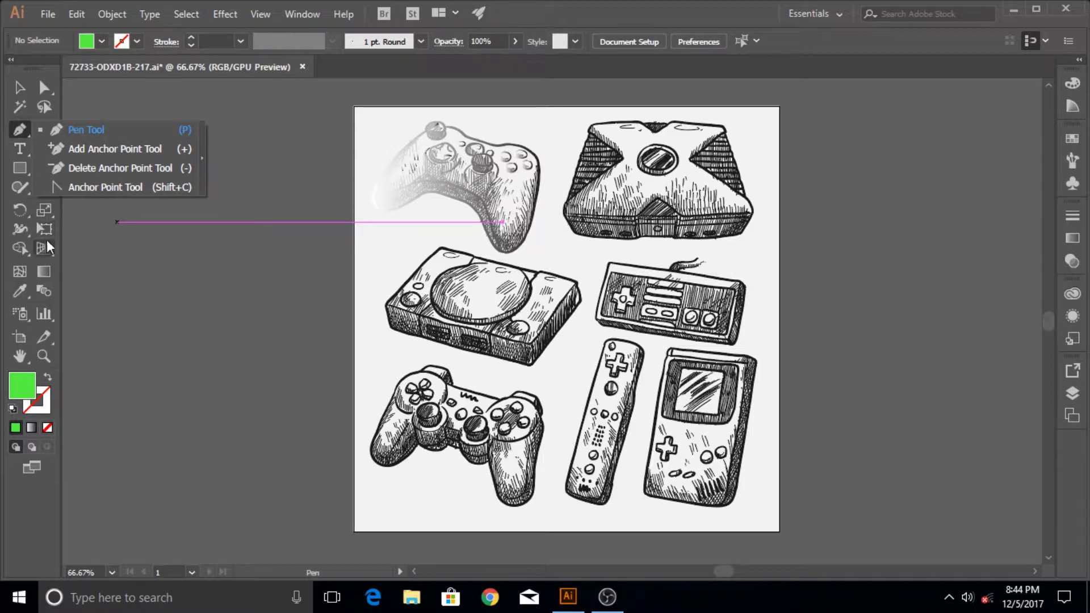
Browse the Shape Builder, Graph and Type flyouts, then switch to the Direct Selection Tool.
{"action": "left_click", "coordinate": [30, 256]}
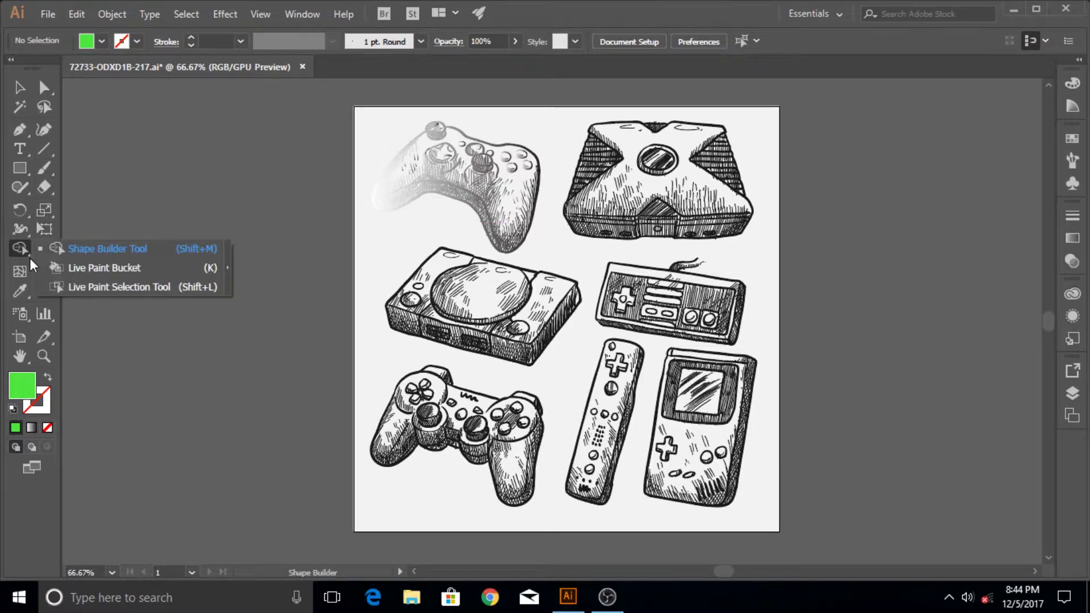
{"action": "left_click", "coordinate": [53, 318]}
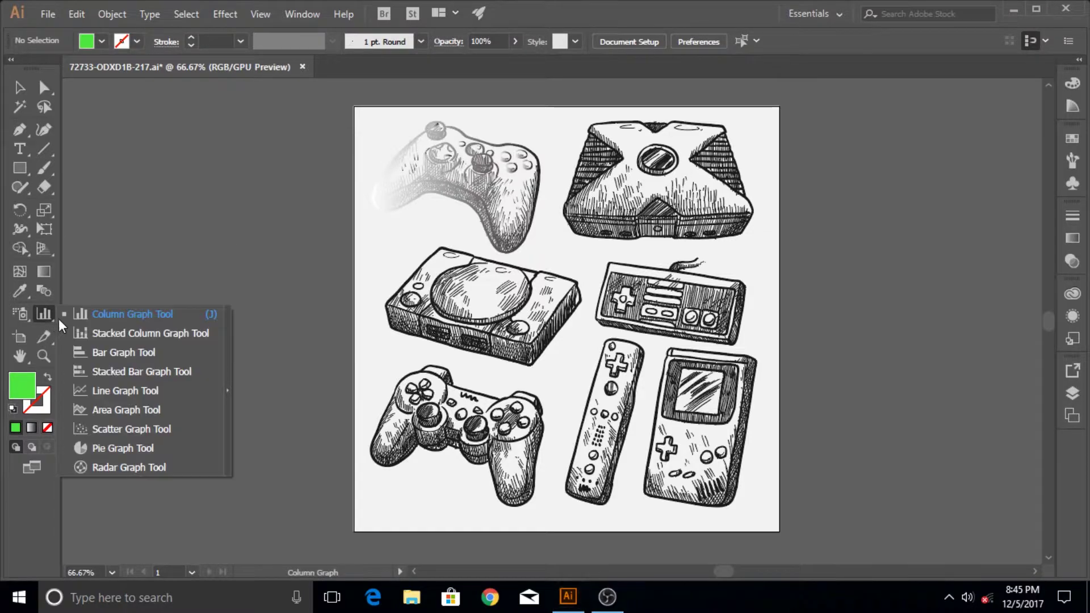
{"action": "left_click", "coordinate": [30, 148]}
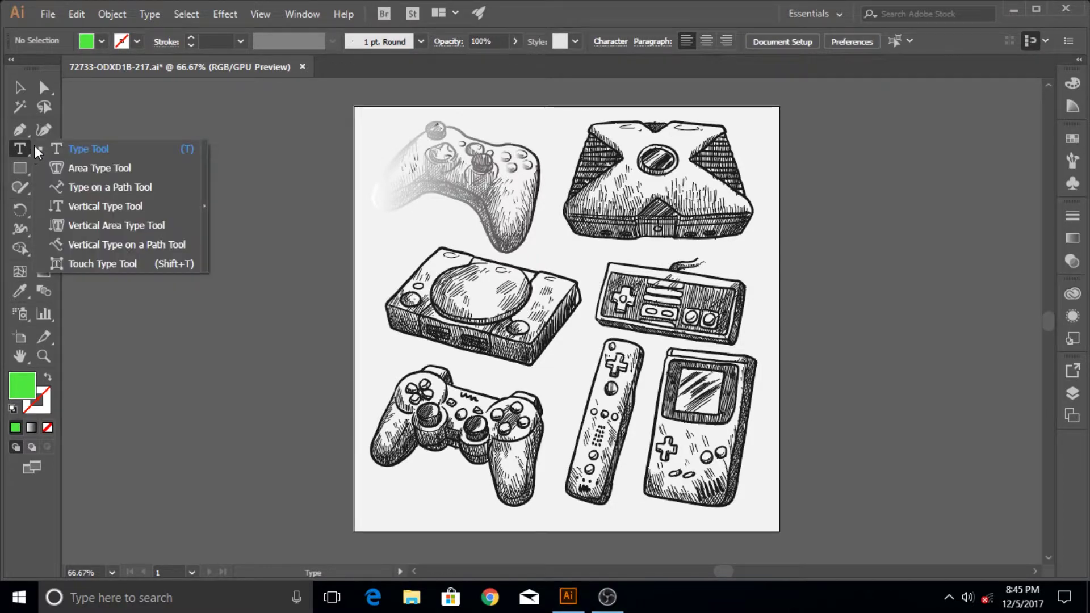
{"action": "left_click", "coordinate": [45, 91]}
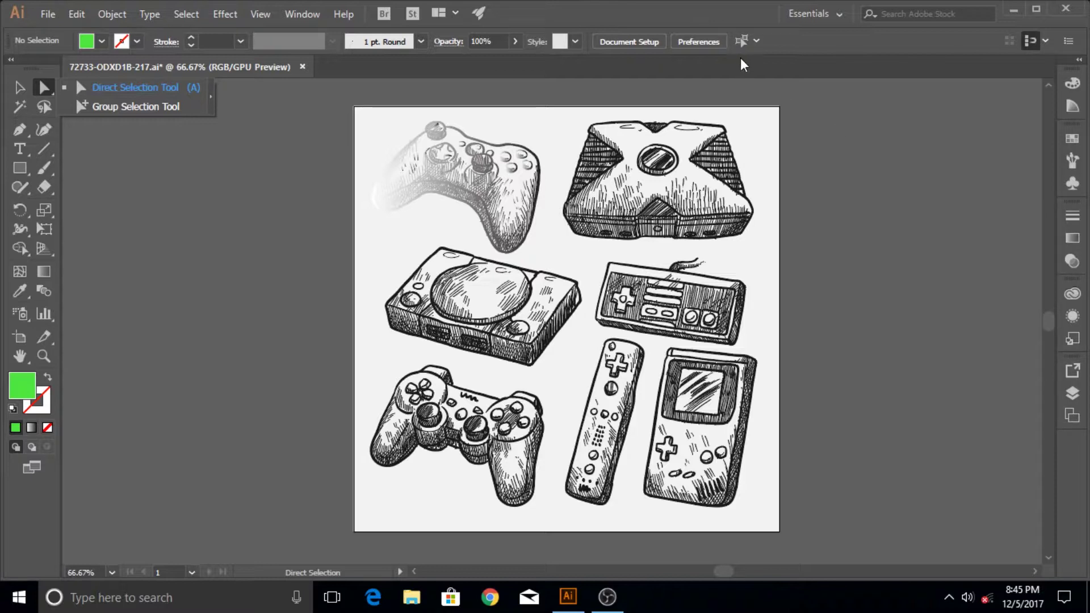
{"action": "left_click", "coordinate": [763, 15]}
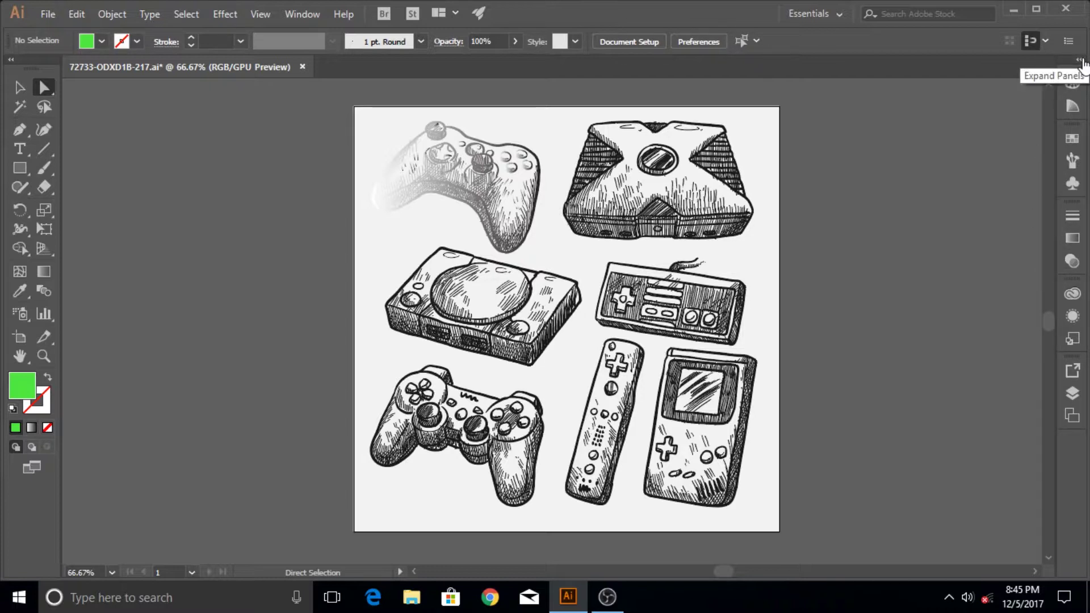
Expand the panel dock, view the Stroke, Libraries and Asset Export panels, then collapse it to icons.
{"action": "left_click", "coordinate": [1080, 60]}
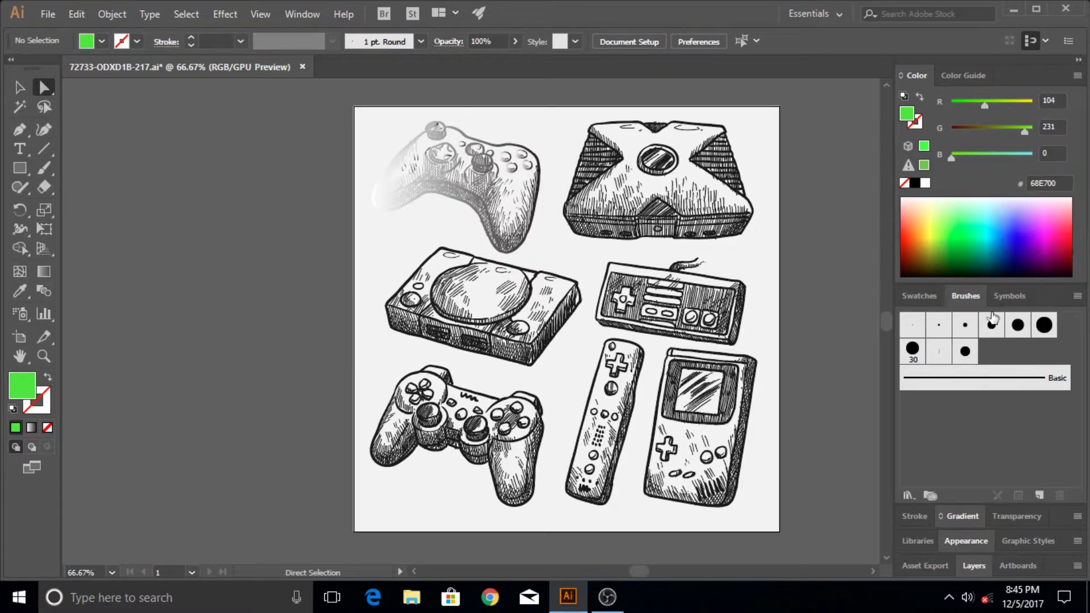
{"action": "left_click", "coordinate": [918, 519]}
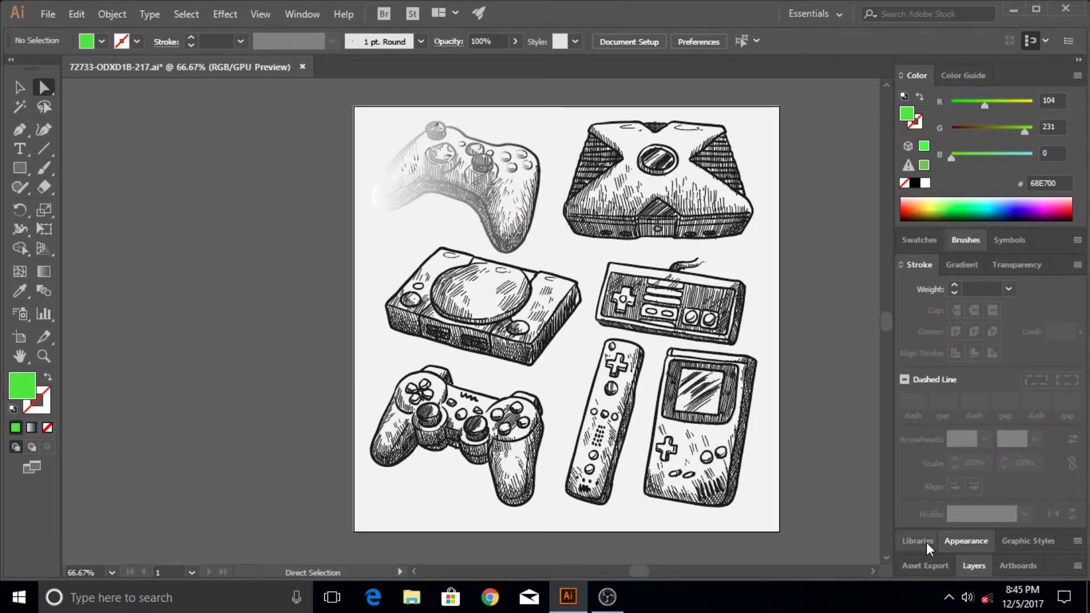
{"action": "left_click", "coordinate": [926, 543]}
{"action": "left_click", "coordinate": [924, 563]}
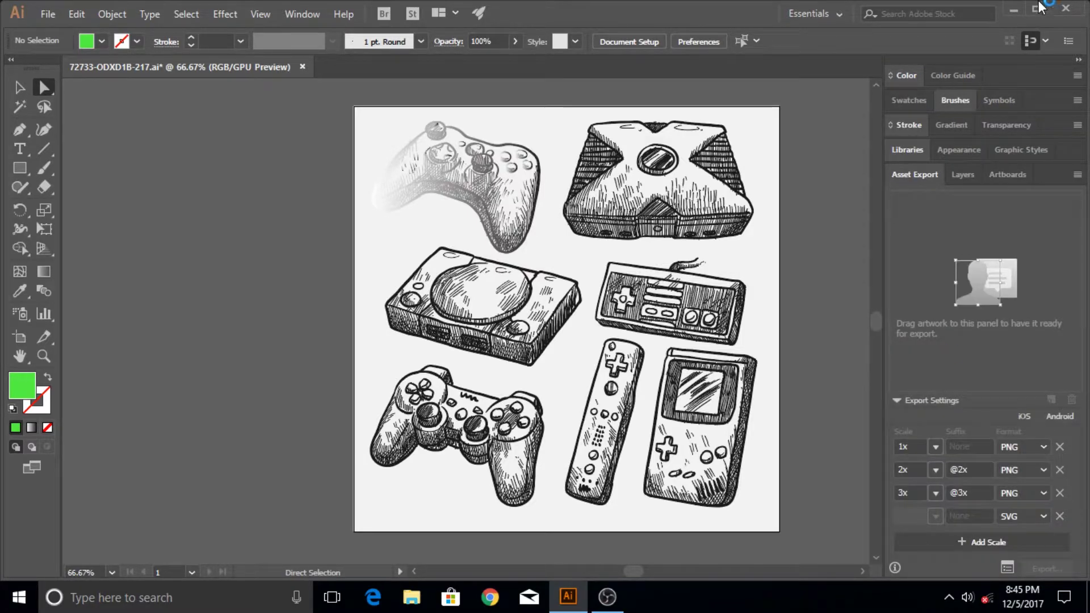
{"action": "left_click", "coordinate": [1078, 59]}
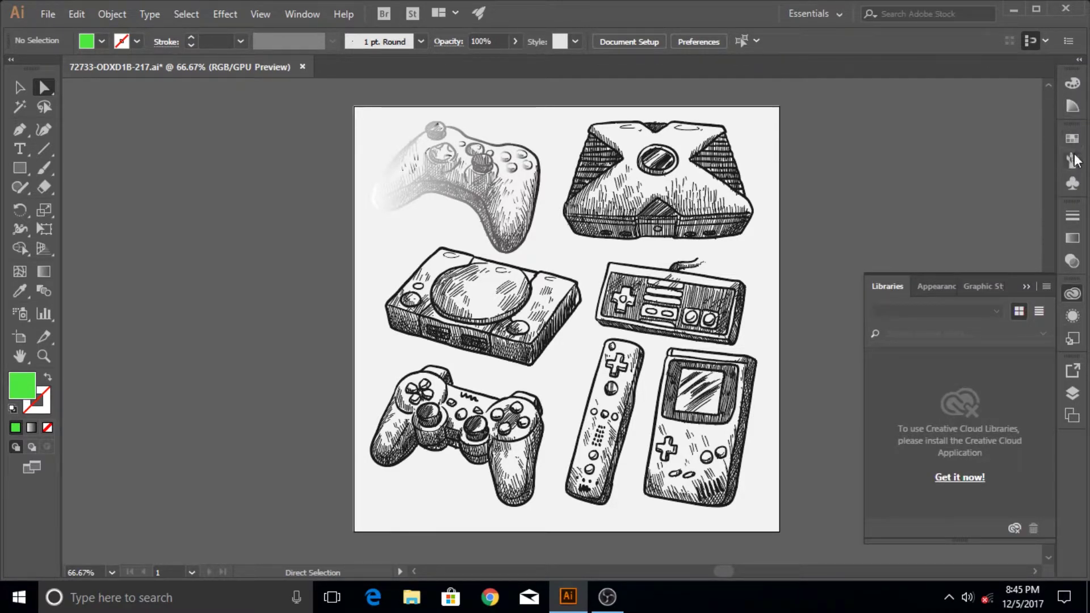
Look at the Appearance, Layers, Color and Color Guide panels, ending on the Color sliders.
{"action": "left_click", "coordinate": [1071, 318]}
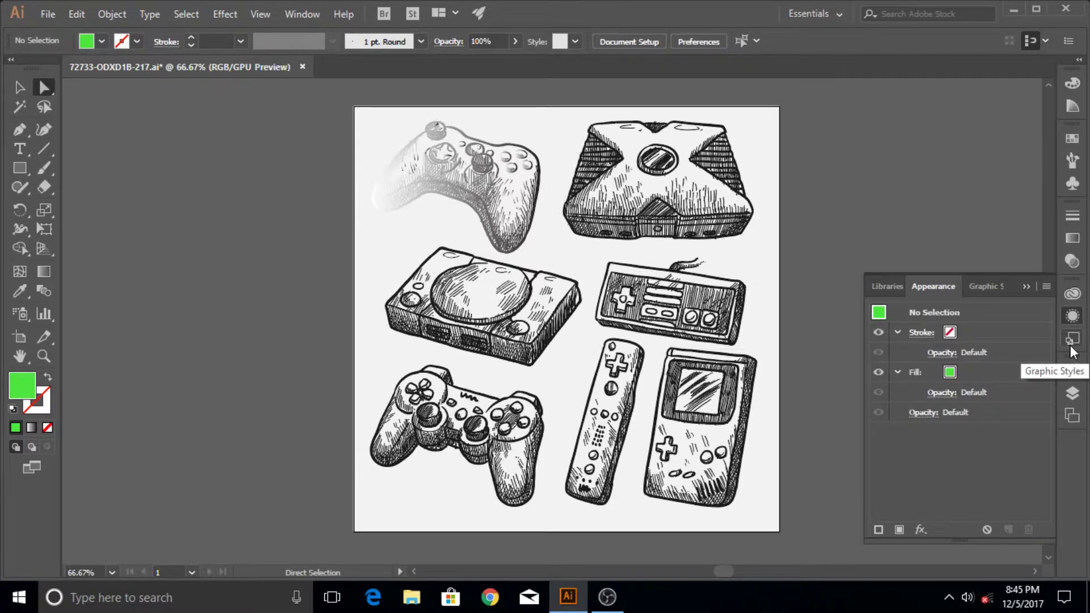
{"action": "left_click", "coordinate": [1072, 393]}
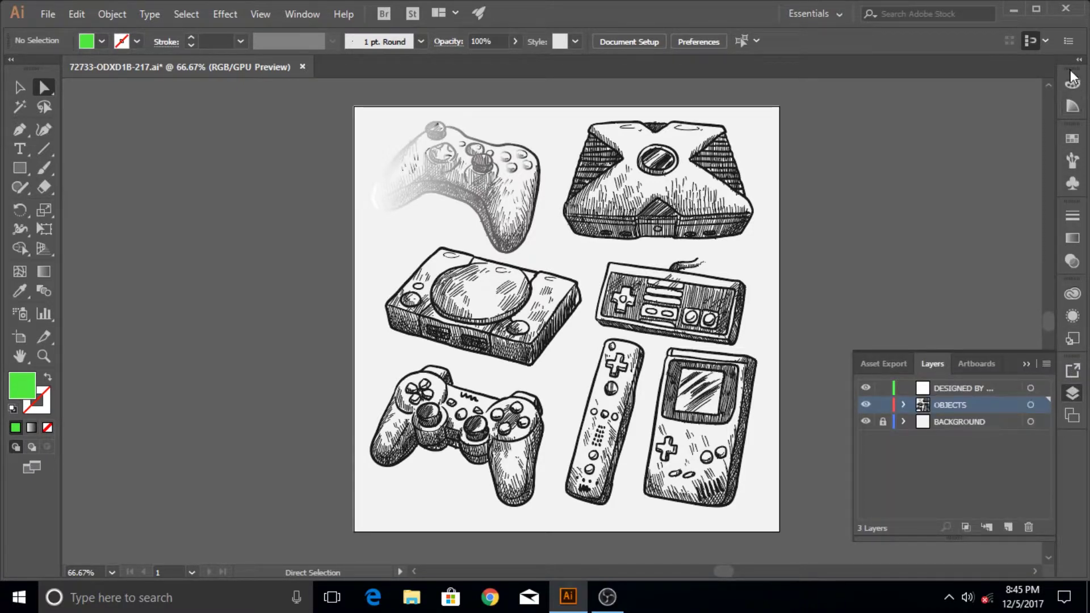
{"action": "left_click", "coordinate": [1073, 84]}
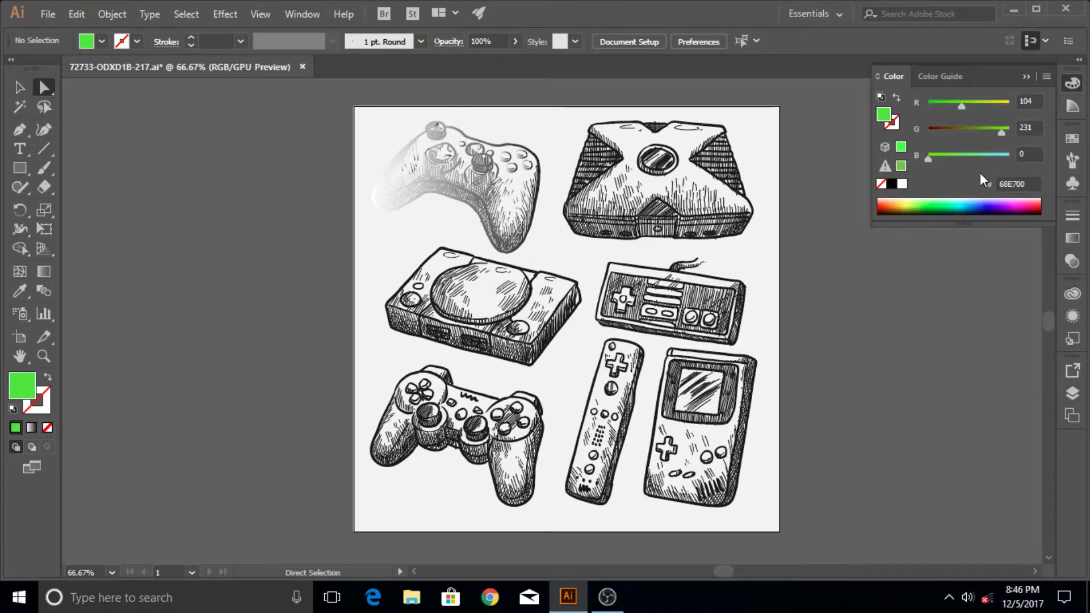
{"action": "left_click", "coordinate": [928, 82]}
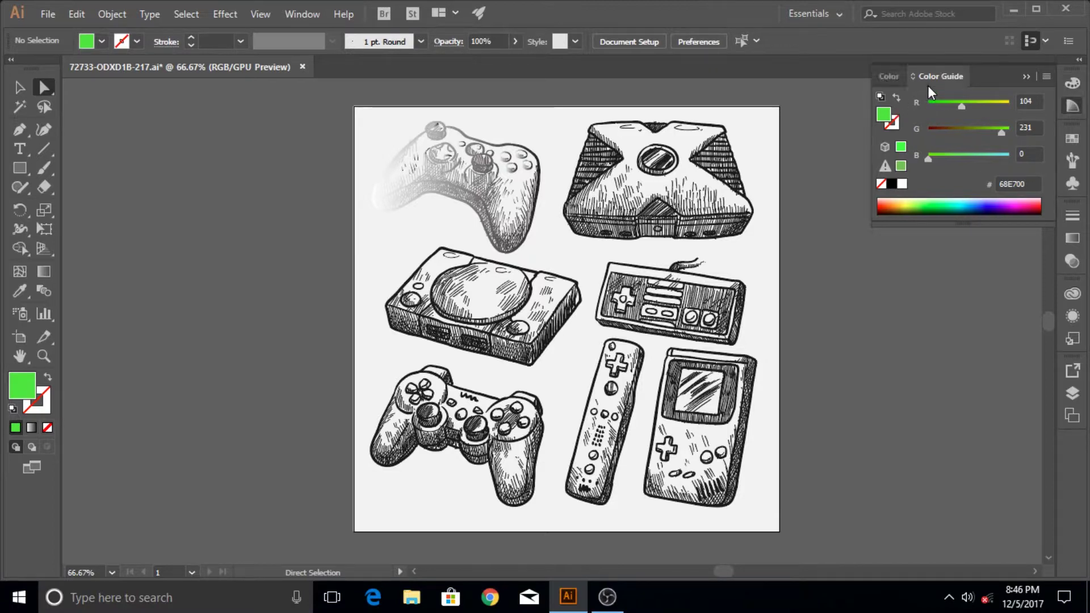
{"action": "left_click", "coordinate": [891, 84]}
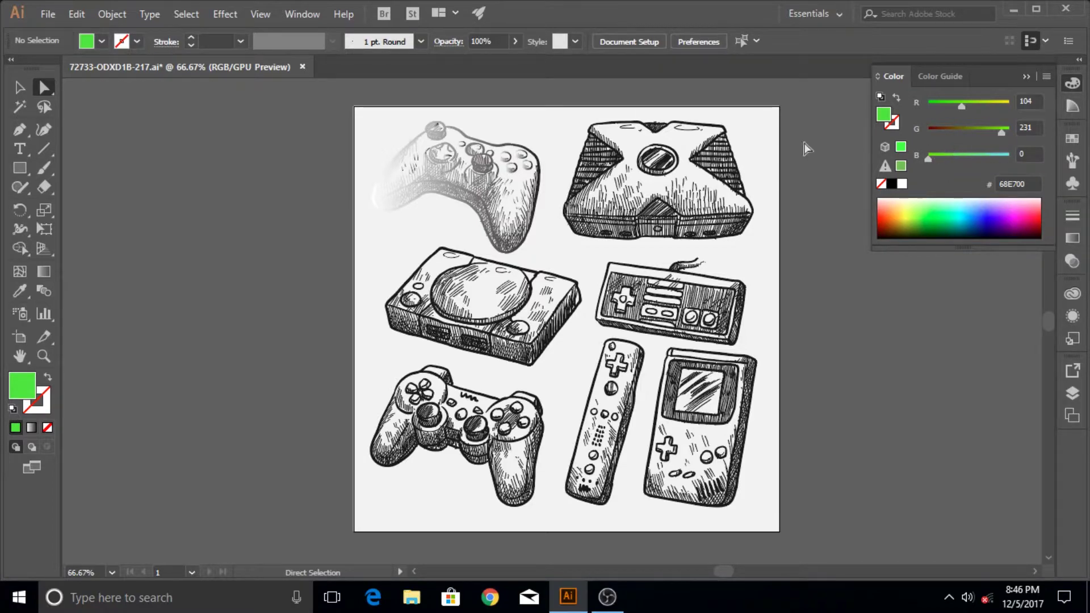
Open the Brushes panel from the Window menu and look through its panel menu options.
{"action": "left_click", "coordinate": [294, 21]}
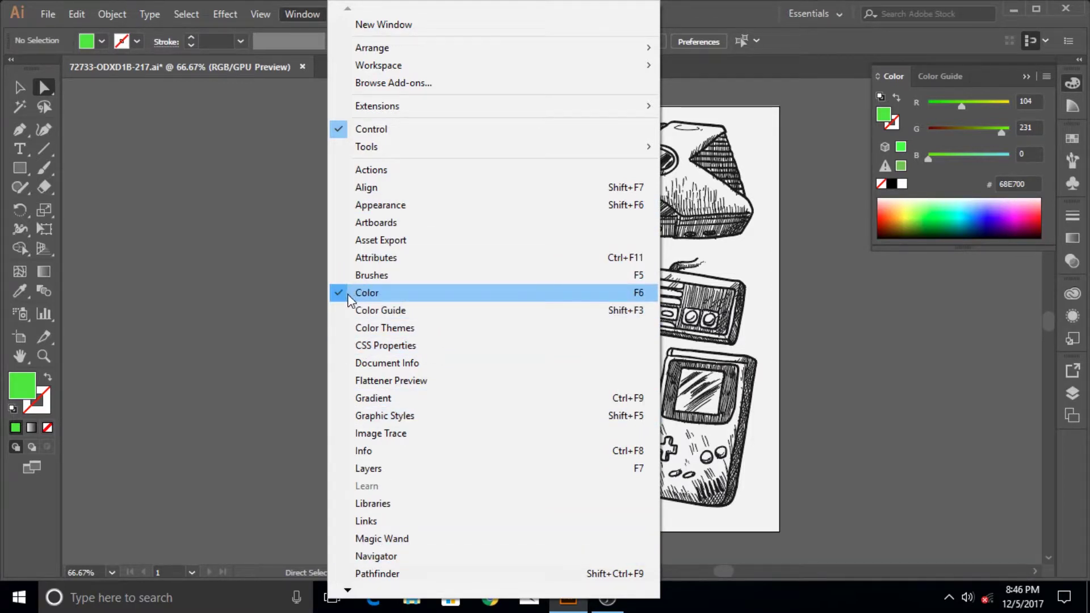
{"action": "left_click", "coordinate": [375, 276]}
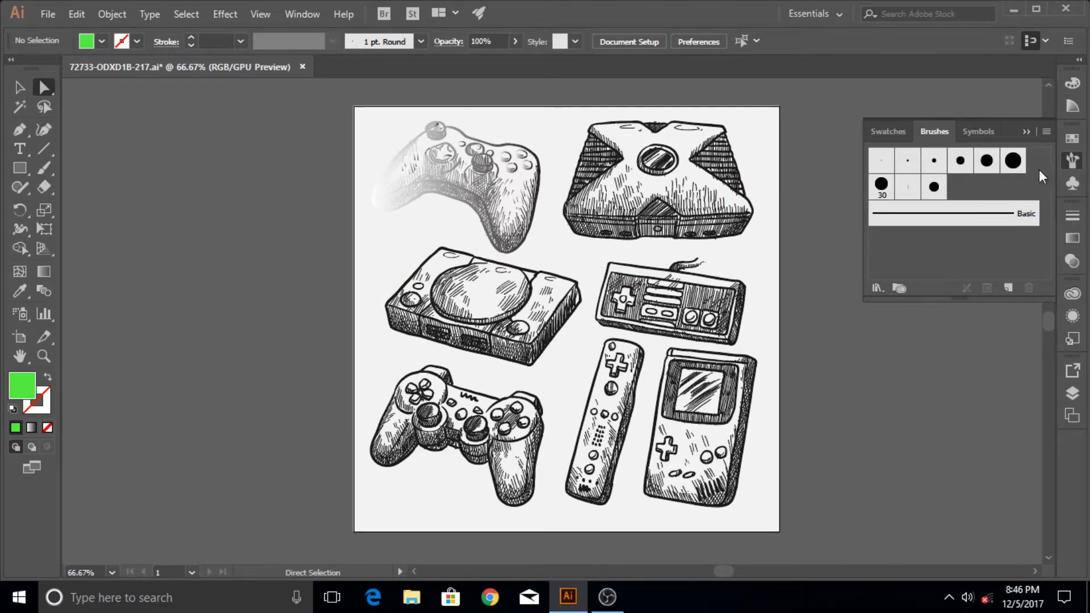
{"action": "left_click", "coordinate": [1049, 134]}
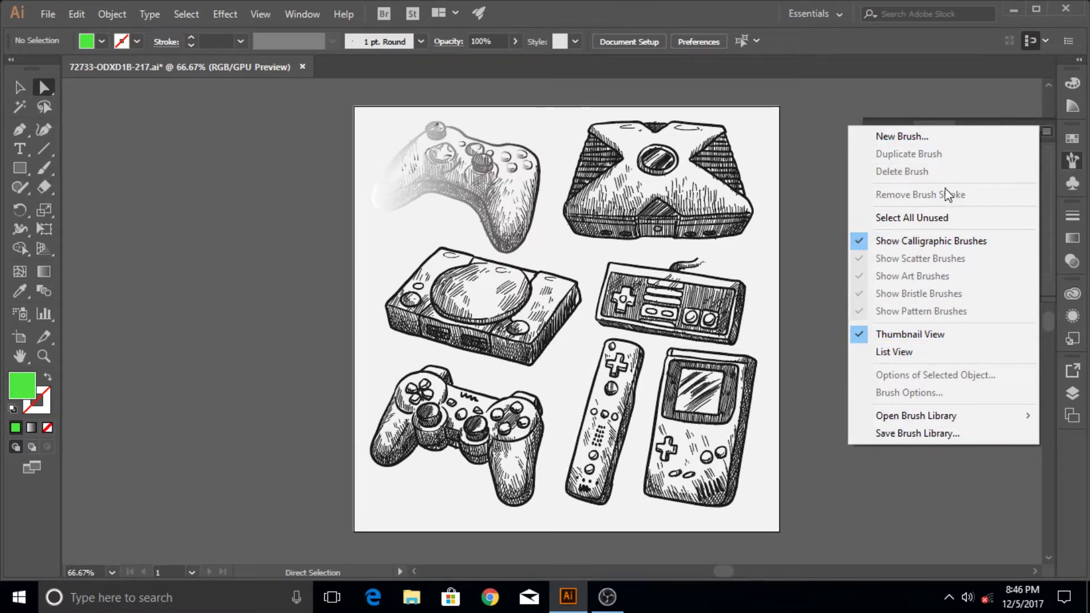
{"action": "left_click", "coordinate": [836, 88]}
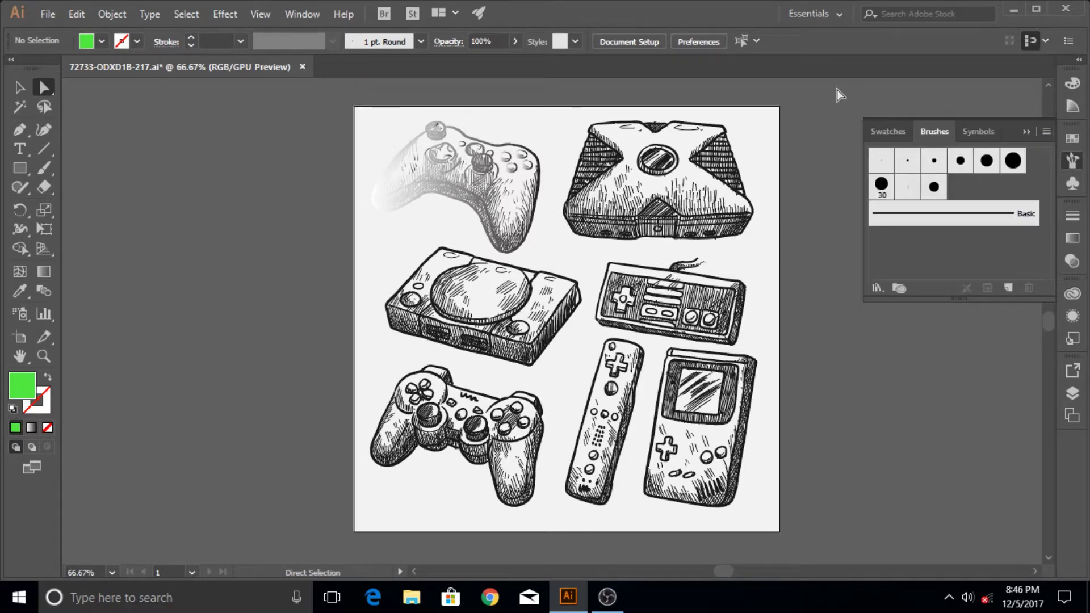
Collapse the Brushes panel with its >> button.
{"action": "left_click", "coordinate": [1026, 131]}
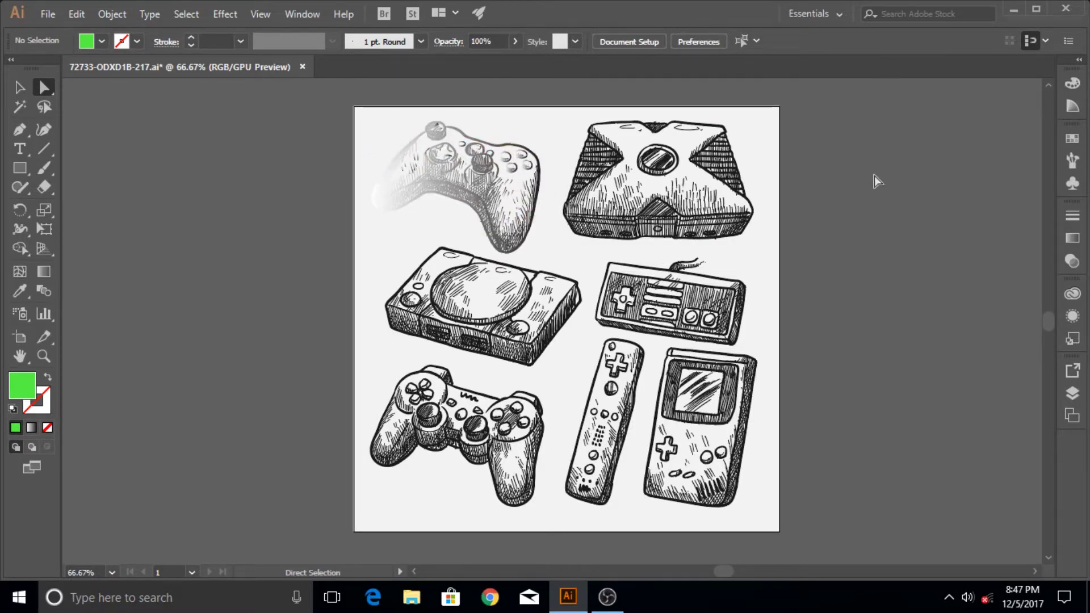
Open the Essentials workspace switcher, close it, and reopen it to review Automation, Layout, Painting and others.
{"action": "left_click", "coordinate": [840, 16]}
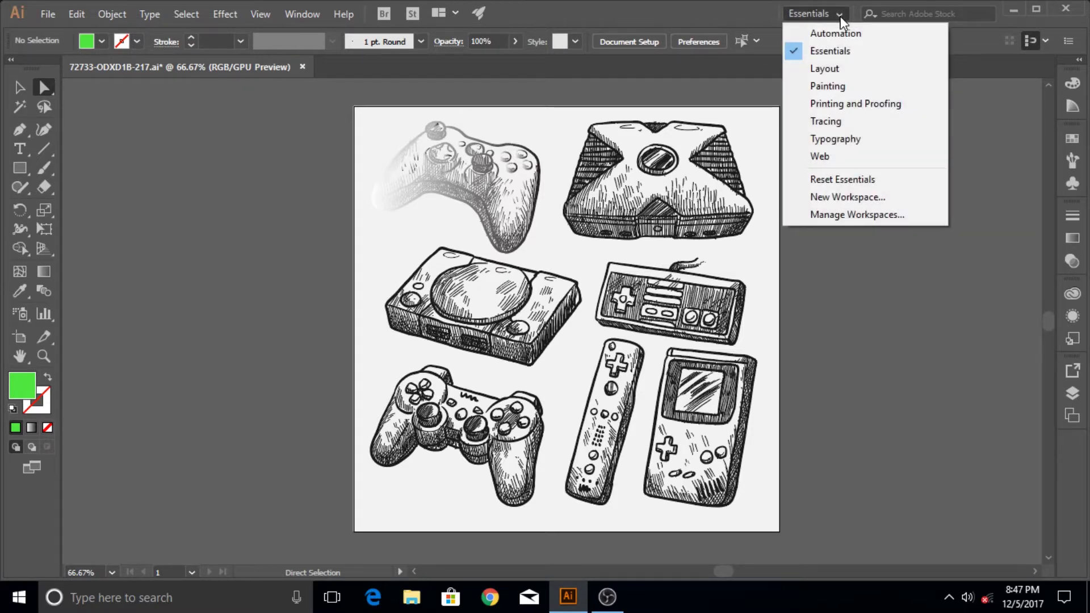
{"action": "left_click", "coordinate": [859, 56]}
{"action": "left_click", "coordinate": [840, 16]}
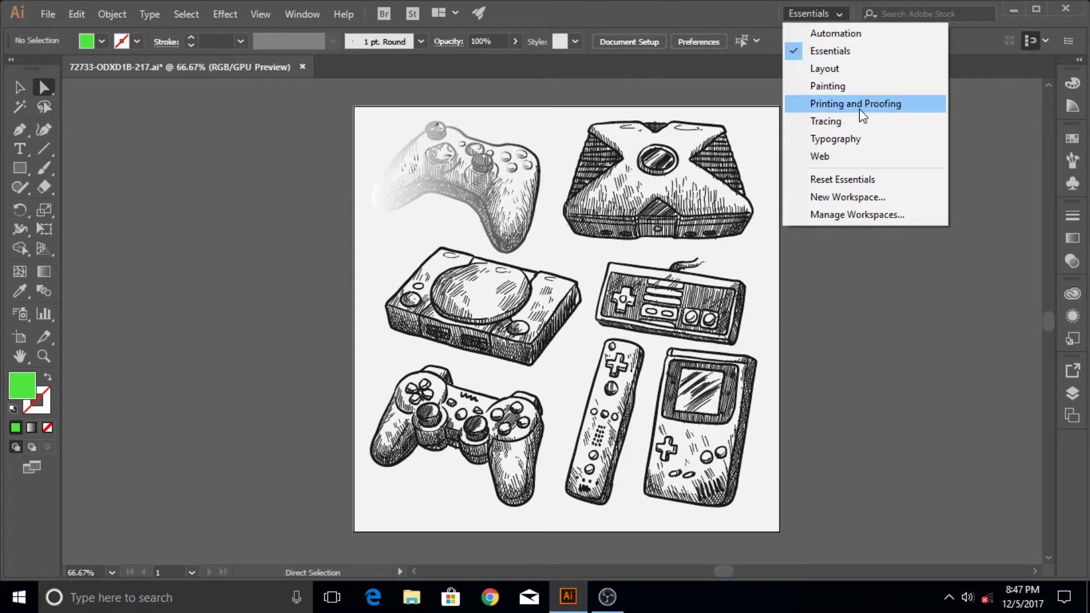
Dismiss the workspace list, minimize Illustrator, and bring up the desktop's right-click menu.
{"action": "left_click", "coordinate": [846, 289]}
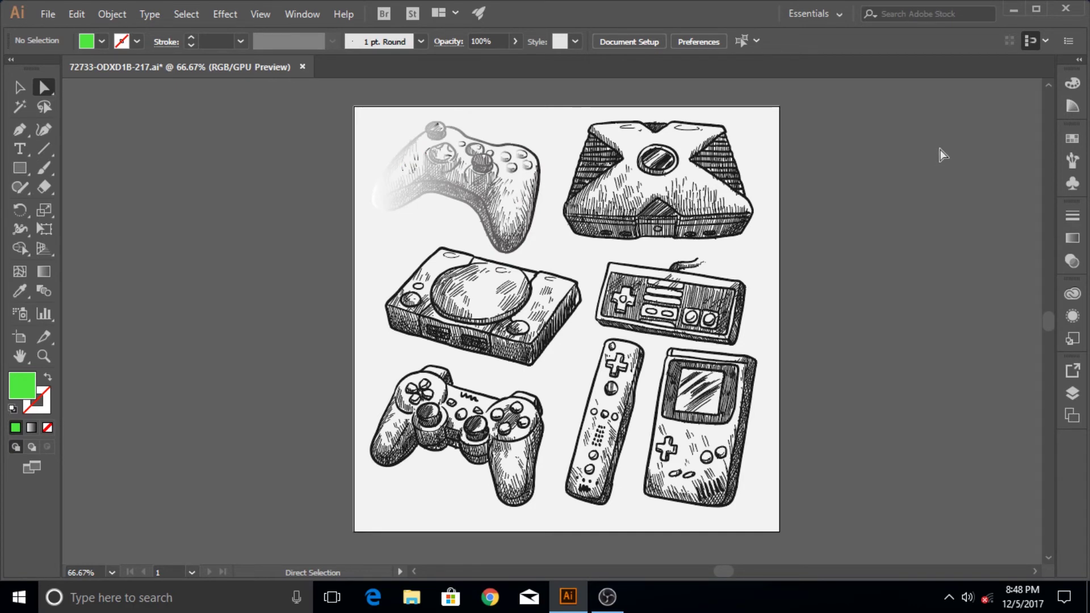
{"action": "left_click", "coordinate": [1009, 10]}
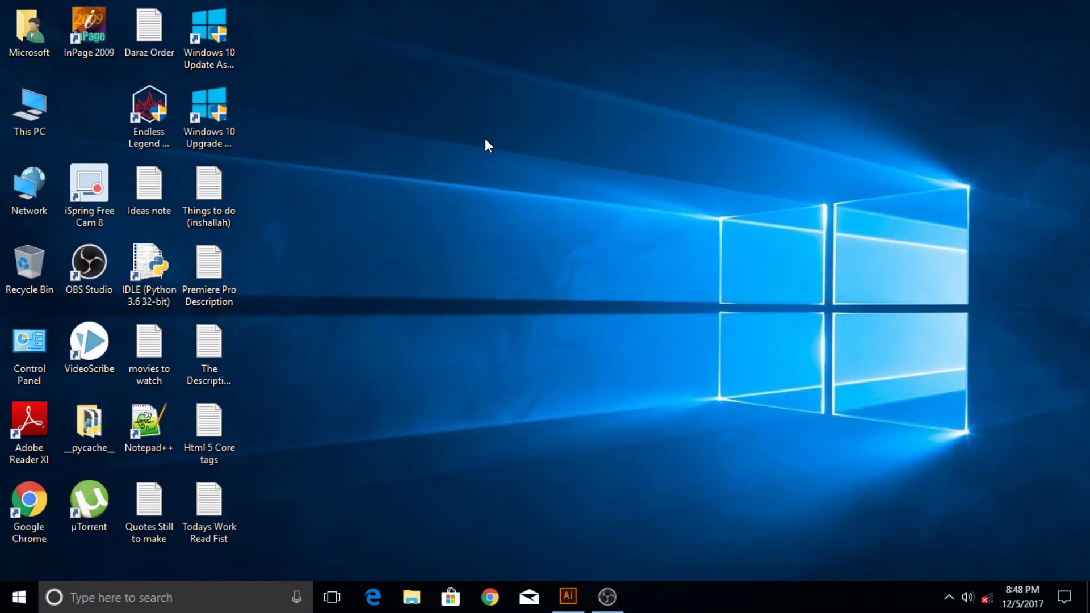
{"action": "right_click", "coordinate": [414, 194]}
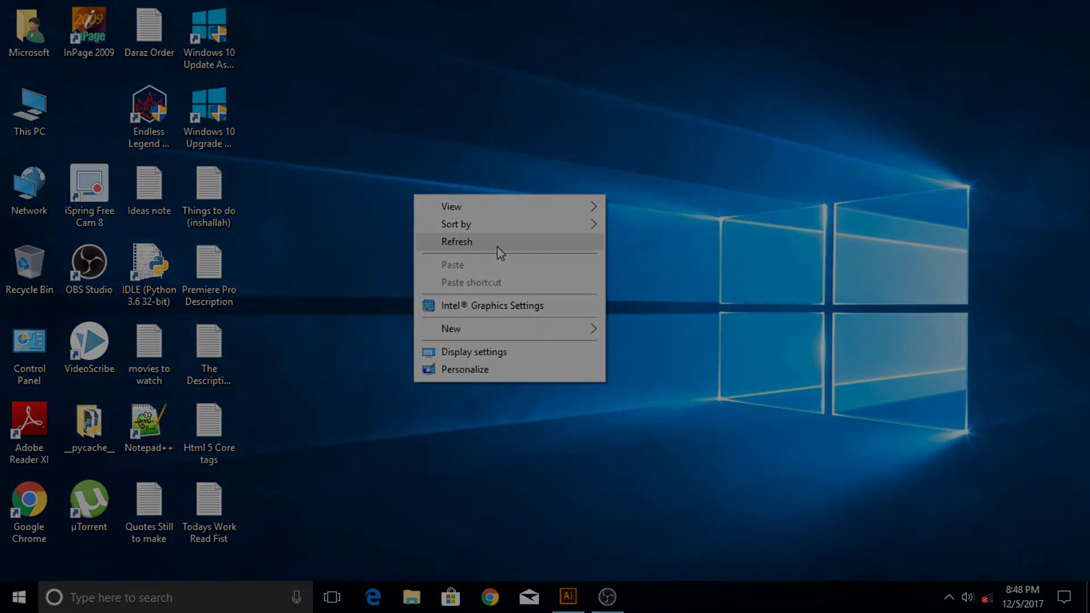